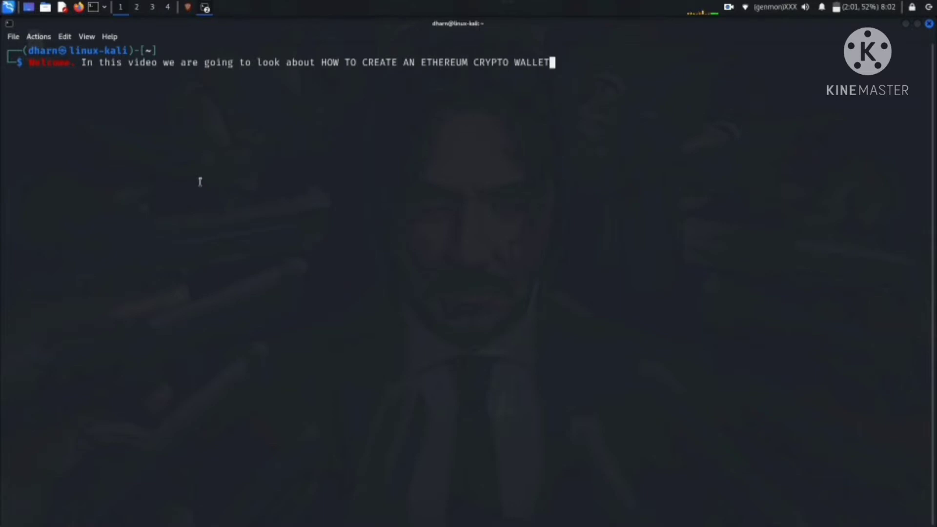
Finish the terminal's title line with a question mark and bring up the MetaMask setup notes in nano
text(?)
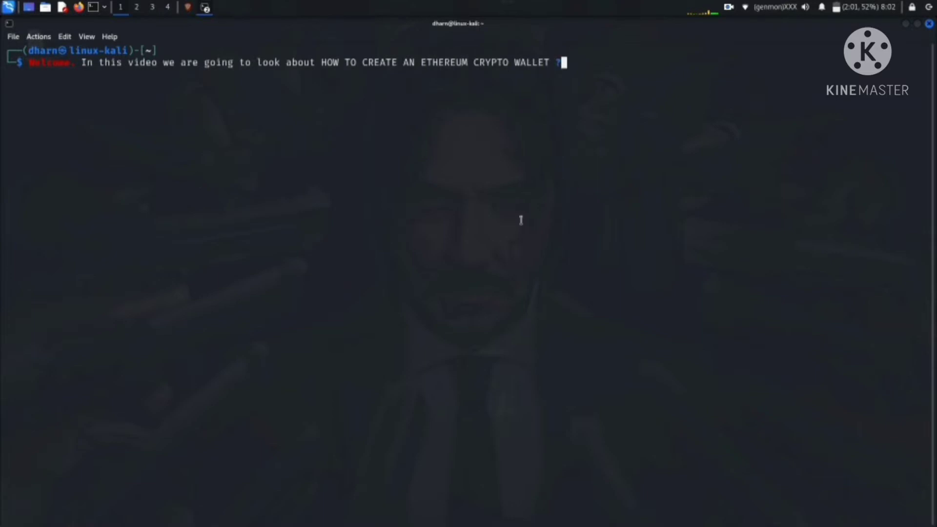
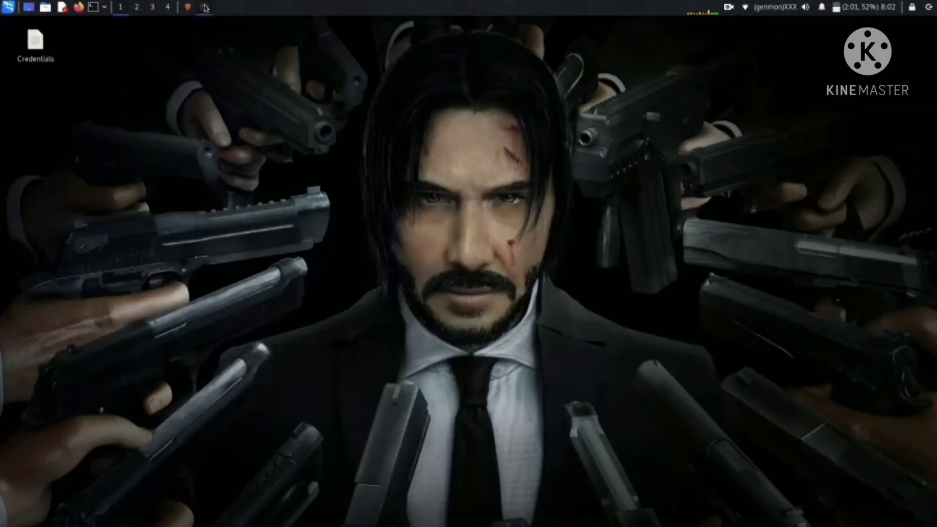
click(205, 7)
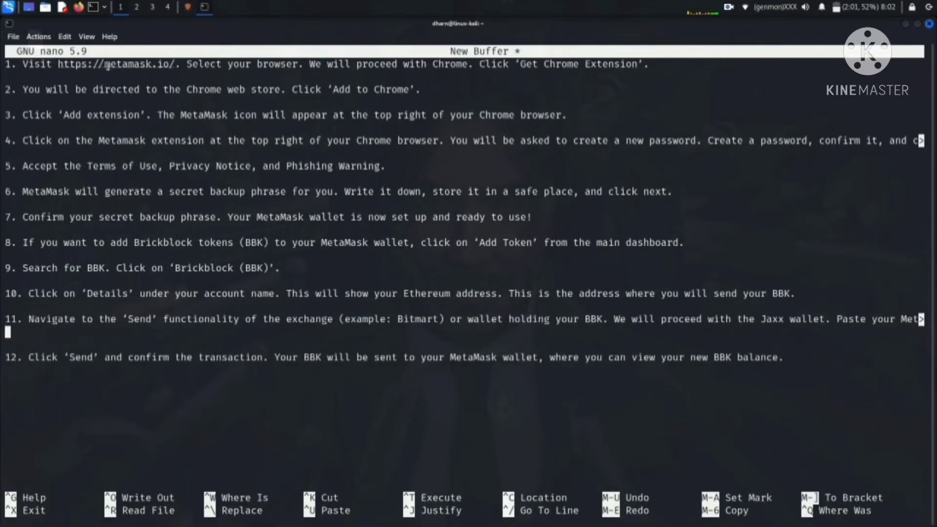
Switch to the Brave browser, search the web for "metemask" and open the metamask.io result
click(186, 9)
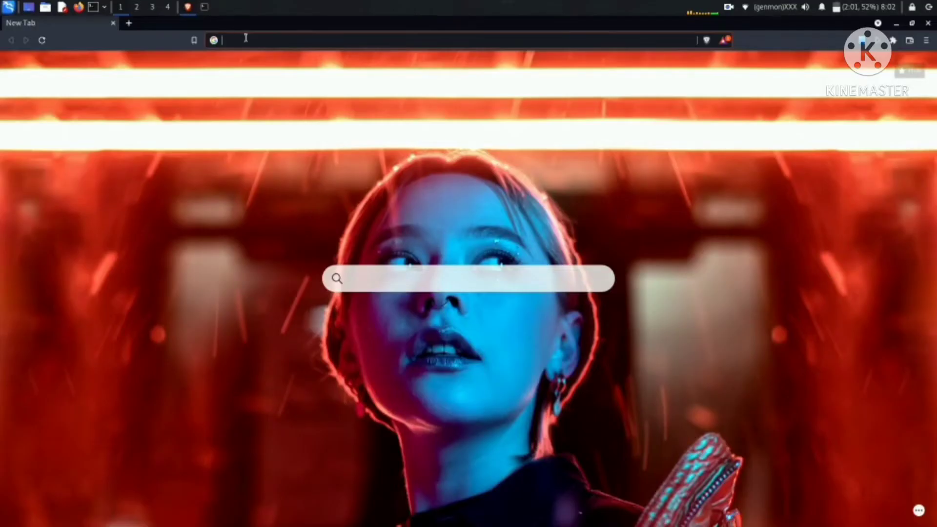
click(244, 39)
text(metemask)
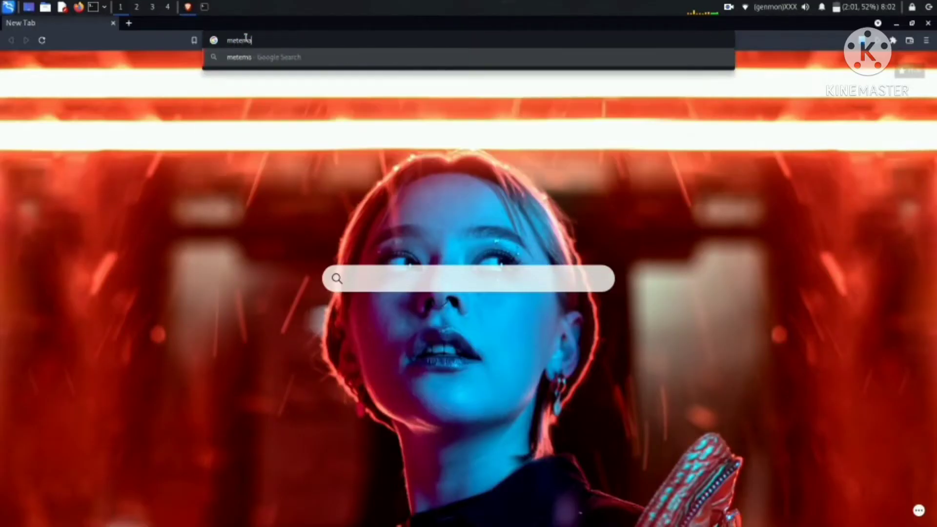
key(Return)
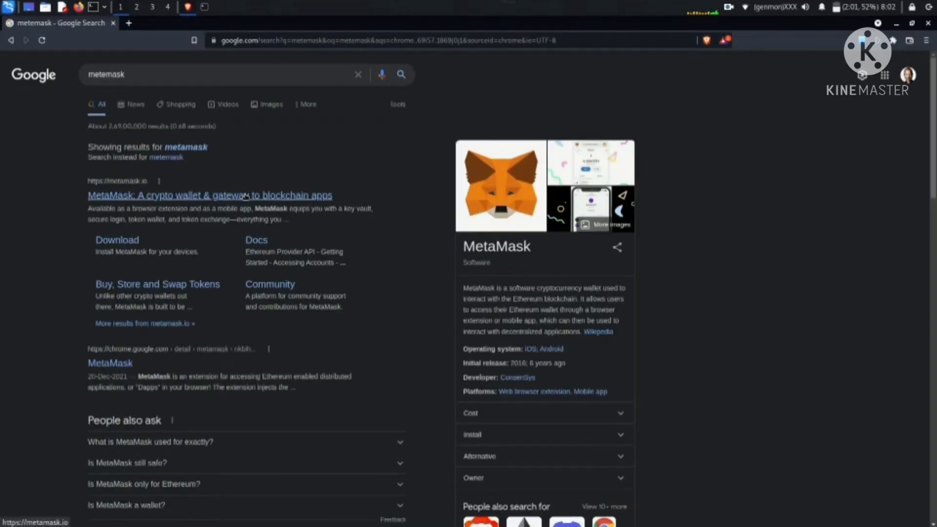
key(ctrl+plus)
key(ctrl+plus)
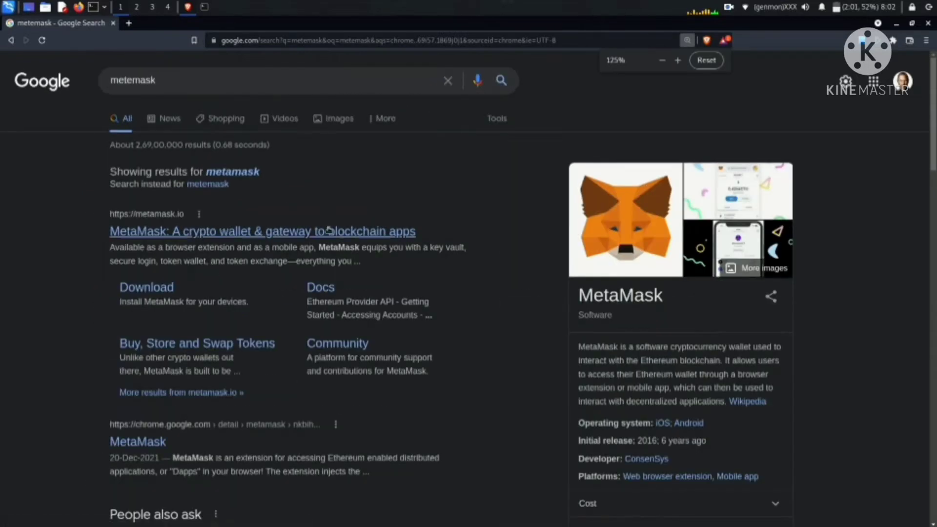
click(326, 237)
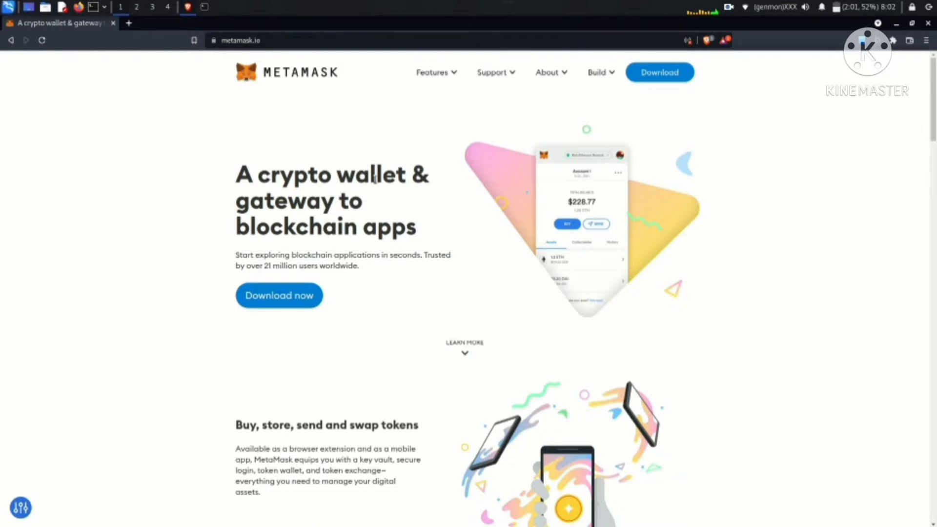
Go from MetaMask's download page to its Chrome Web Store listing and install the extension in Brave
click(295, 300)
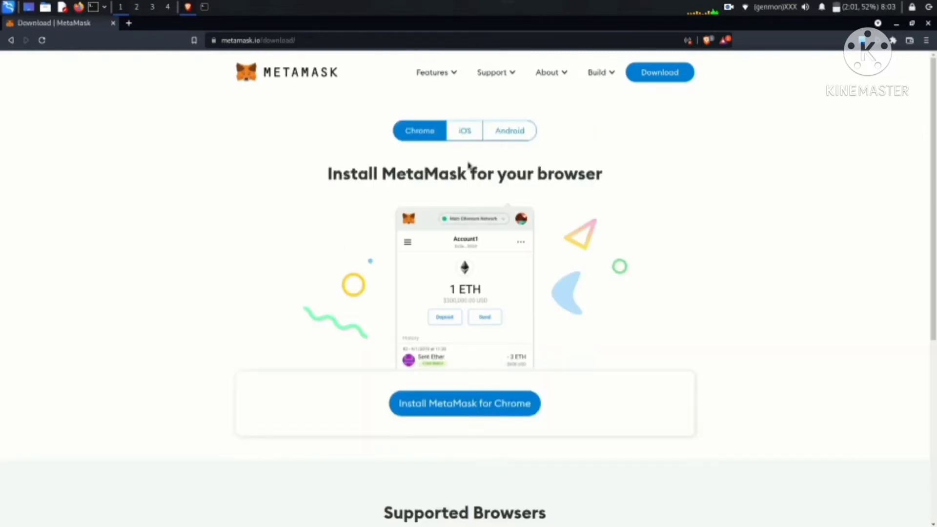
click(478, 404)
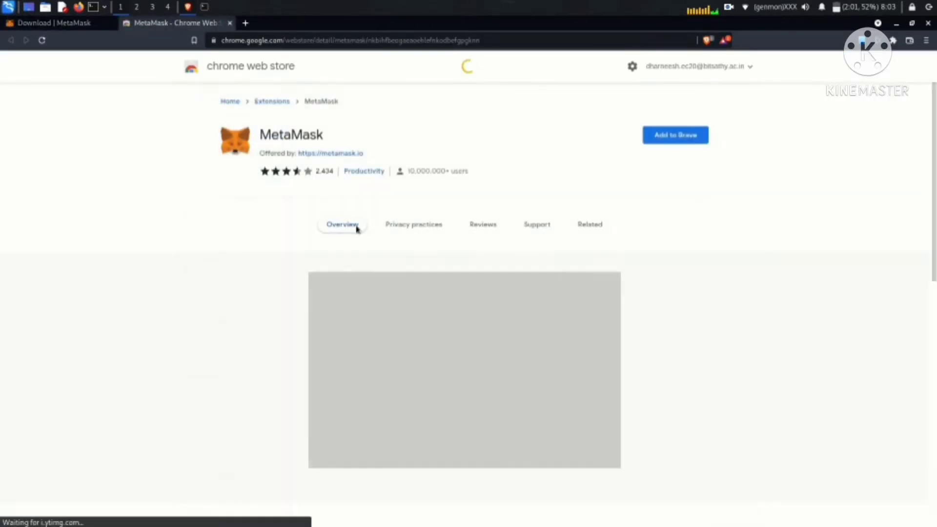
click(685, 134)
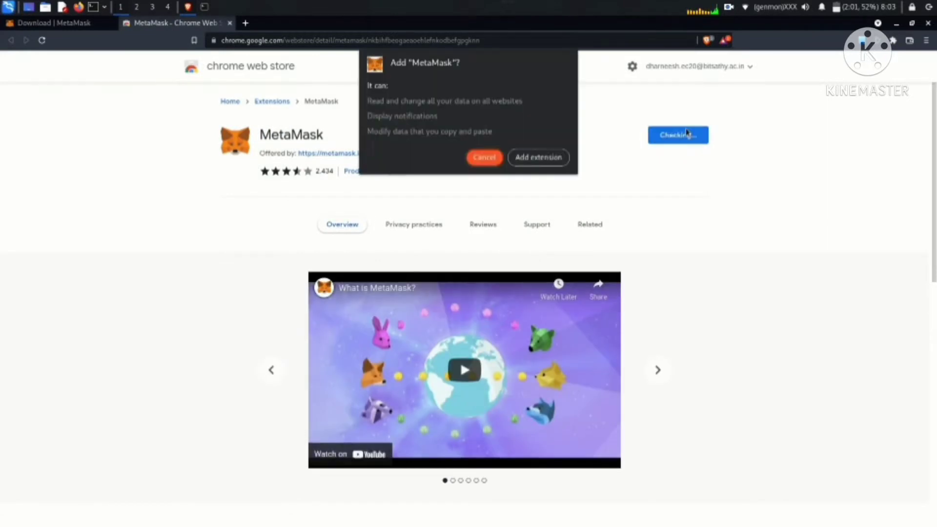
click(536, 158)
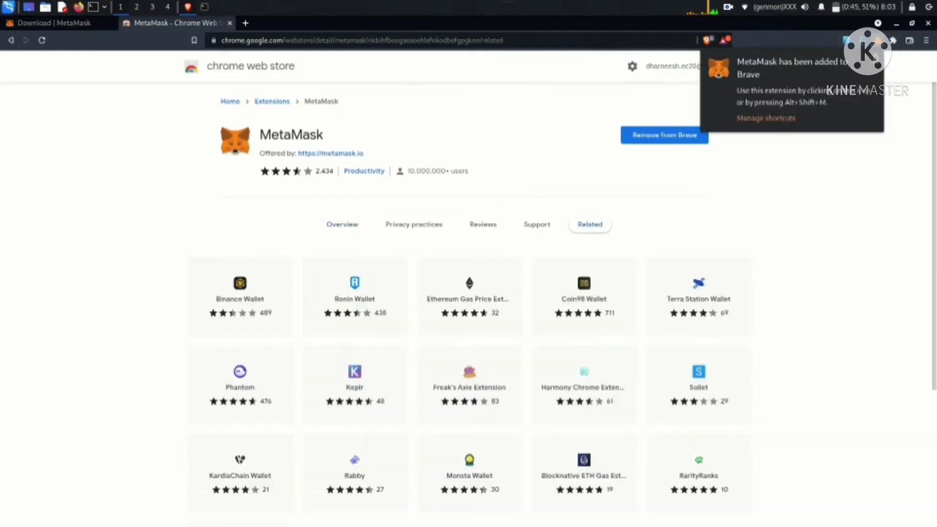
Pin the MetaMask extension in the browser and switch to the terminal with the setup notes
click(893, 40)
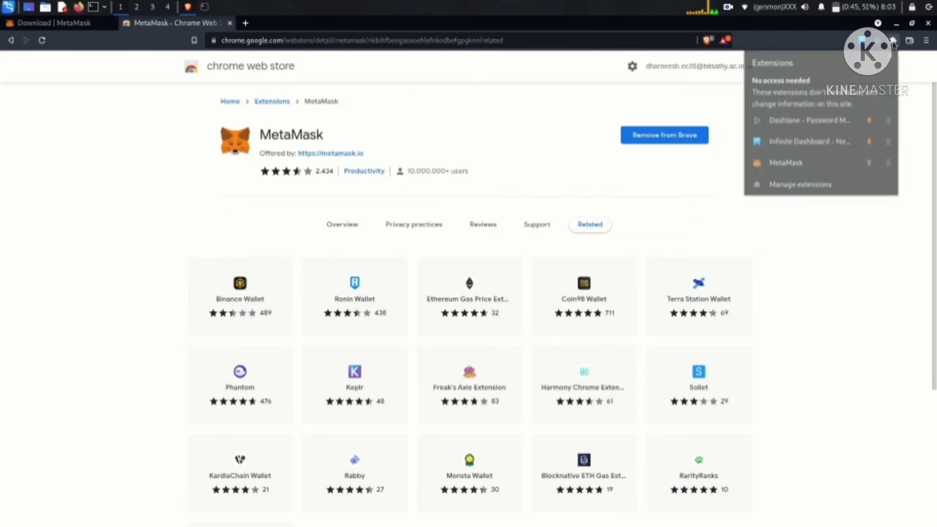
click(870, 165)
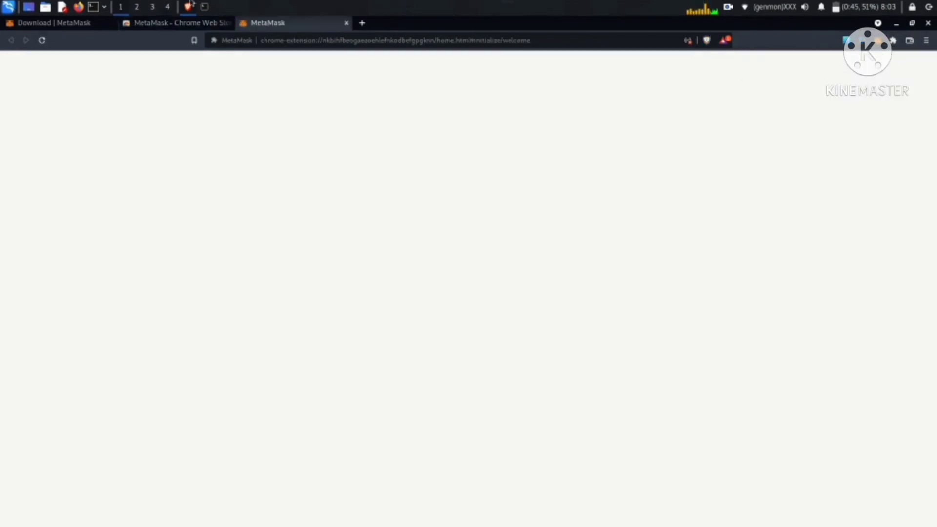
click(204, 6)
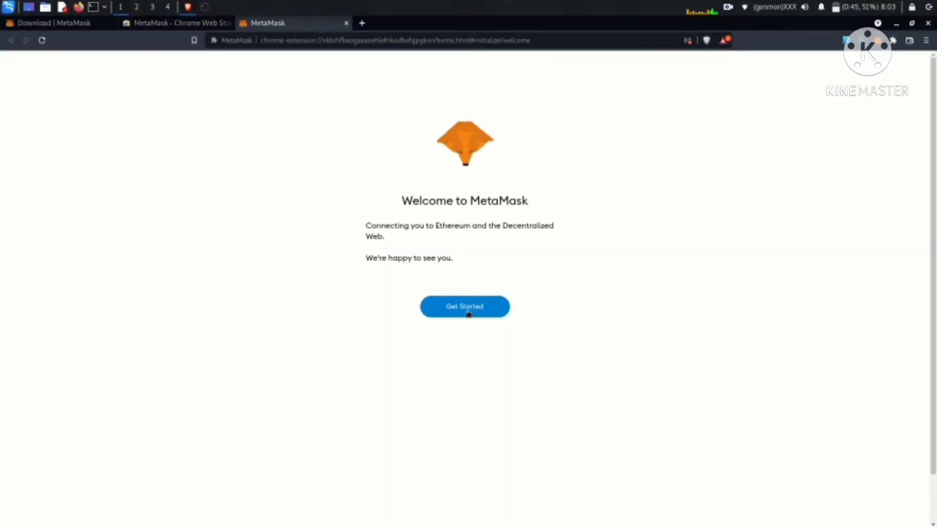
Start the MetaMask setup with a new wallet and agree to share usage data
click(468, 312)
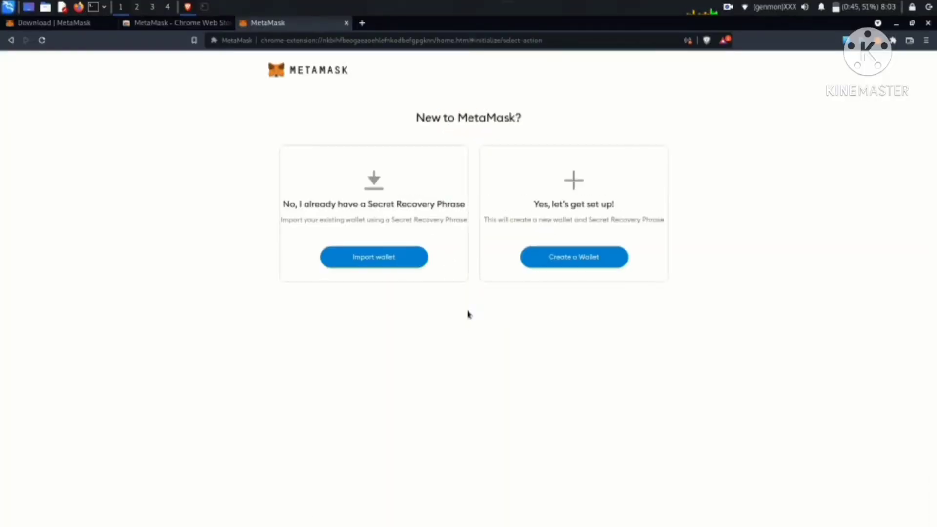
click(561, 259)
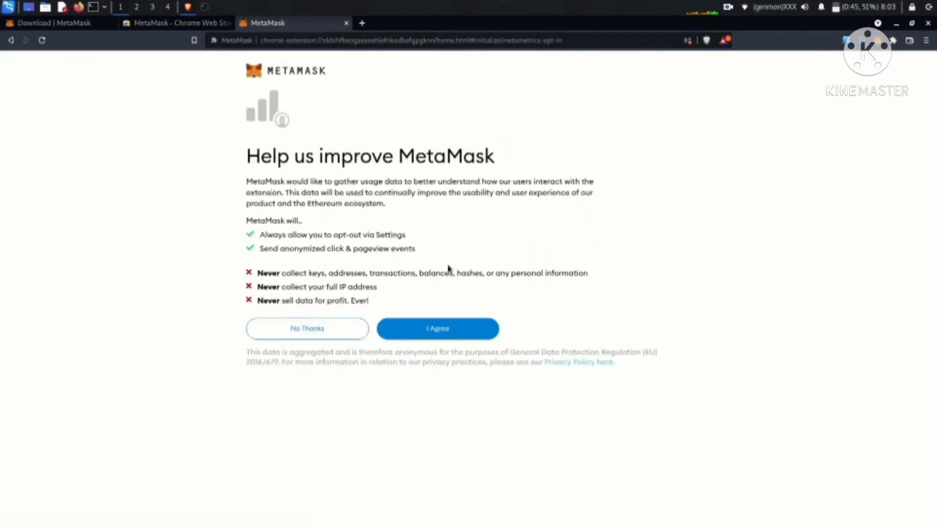
click(426, 327)
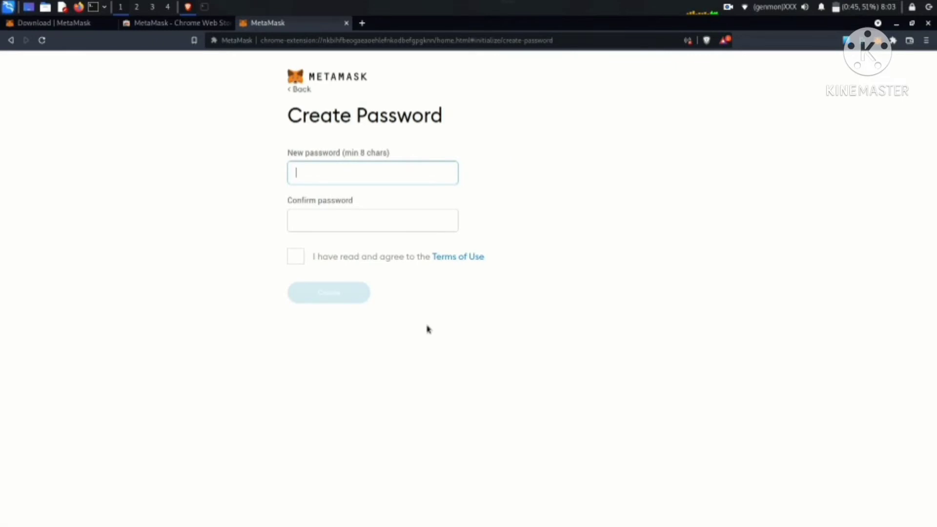
Enter and confirm the new wallet password, accept the Terms of Use and submit the form
text(•)
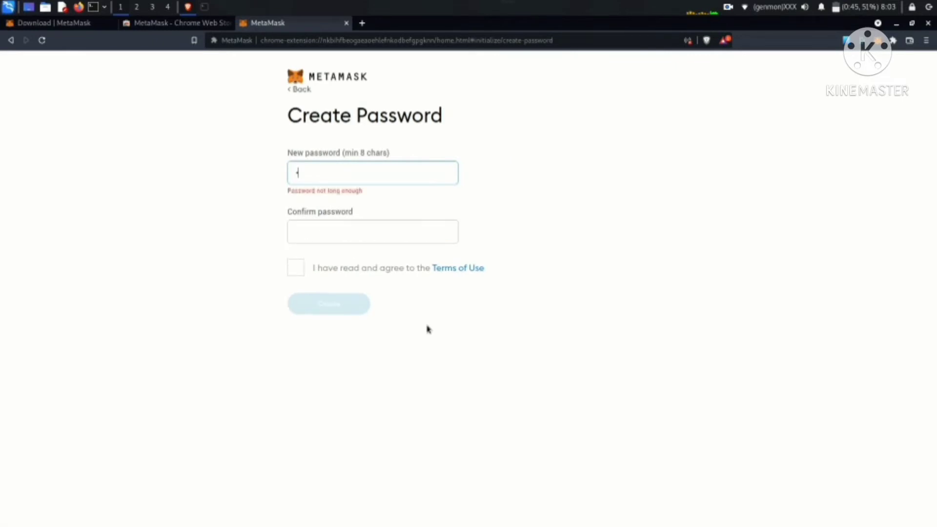
text(••••••••••)
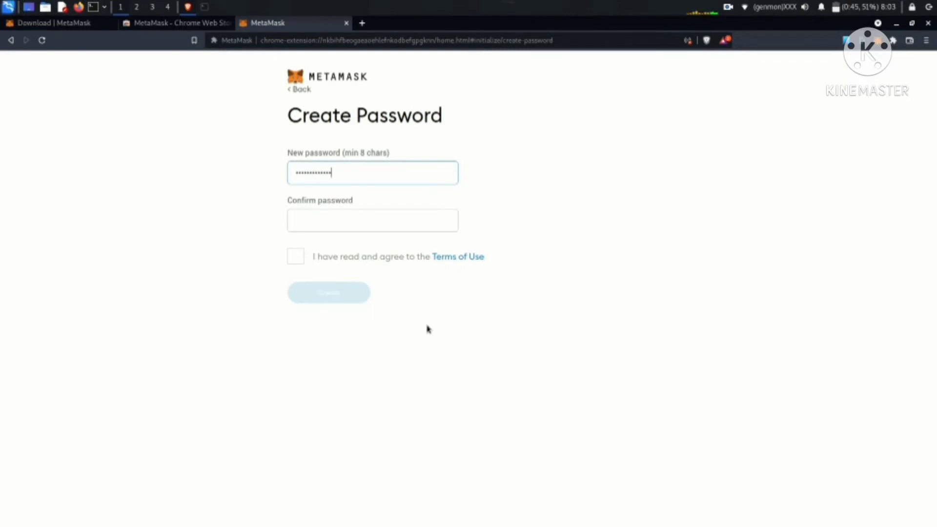
click(363, 222)
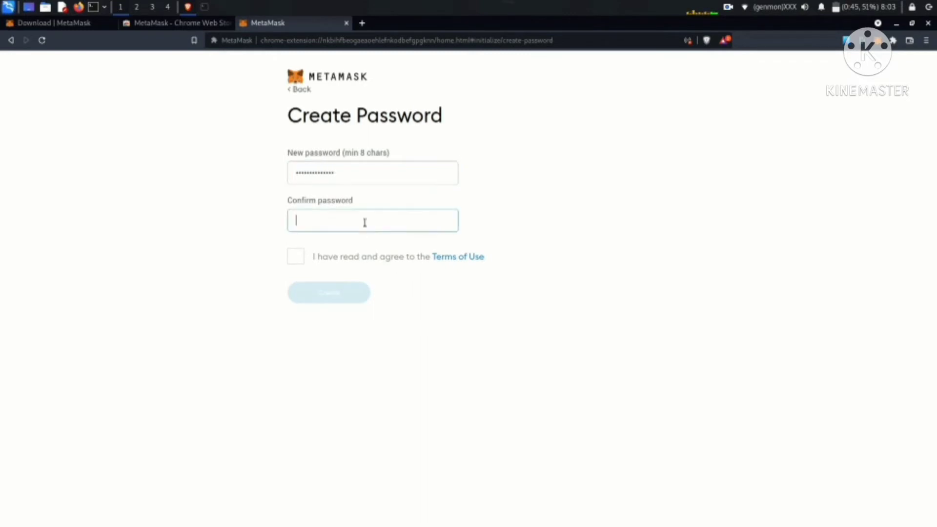
text(••••••••)
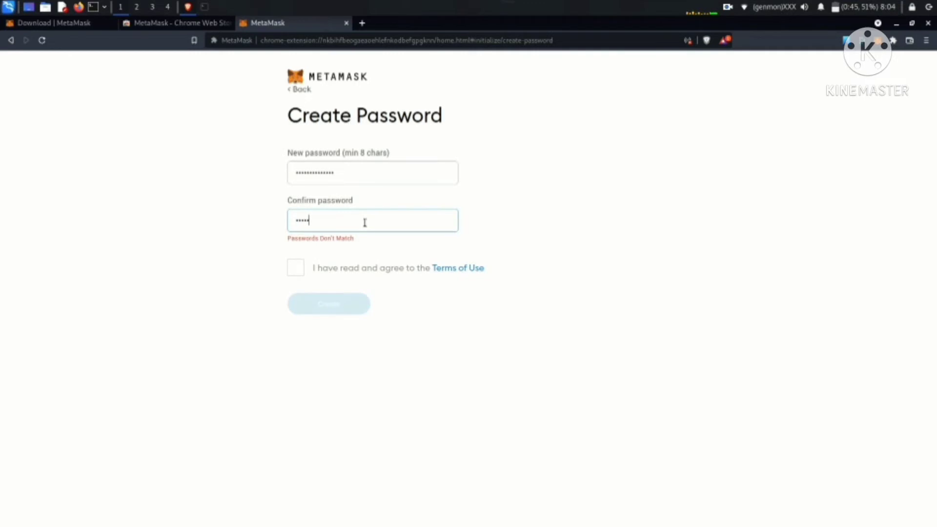
text(••••••)
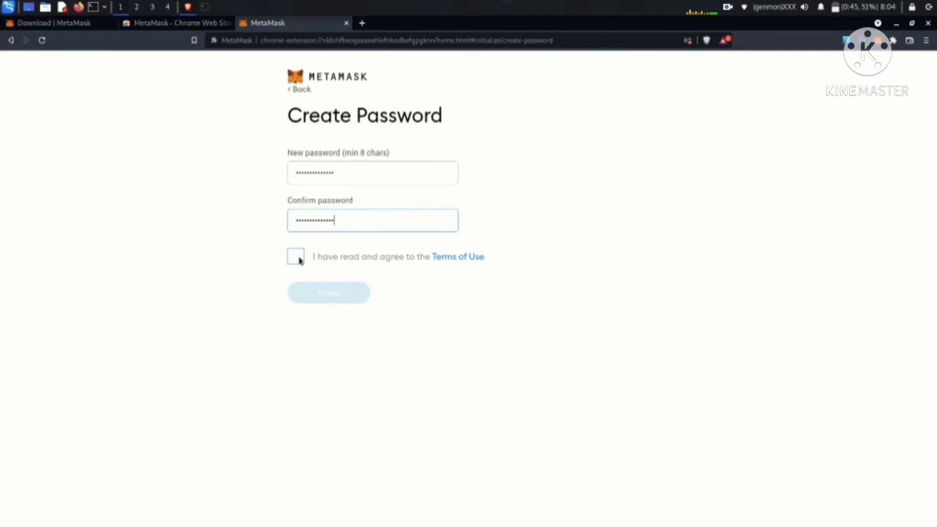
click(298, 258)
click(320, 297)
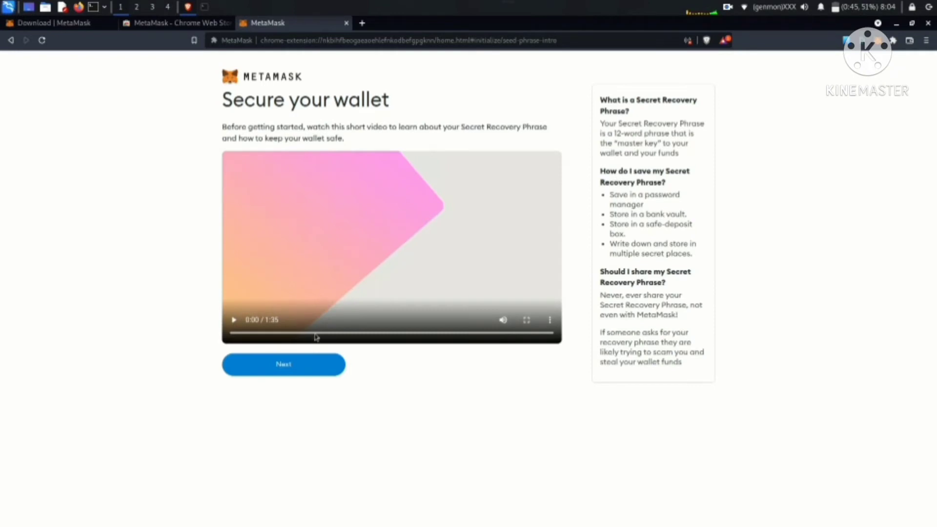
Move past the wallet security video, reveal the Secret Recovery Phrase and proceed to its confirmation page
click(307, 366)
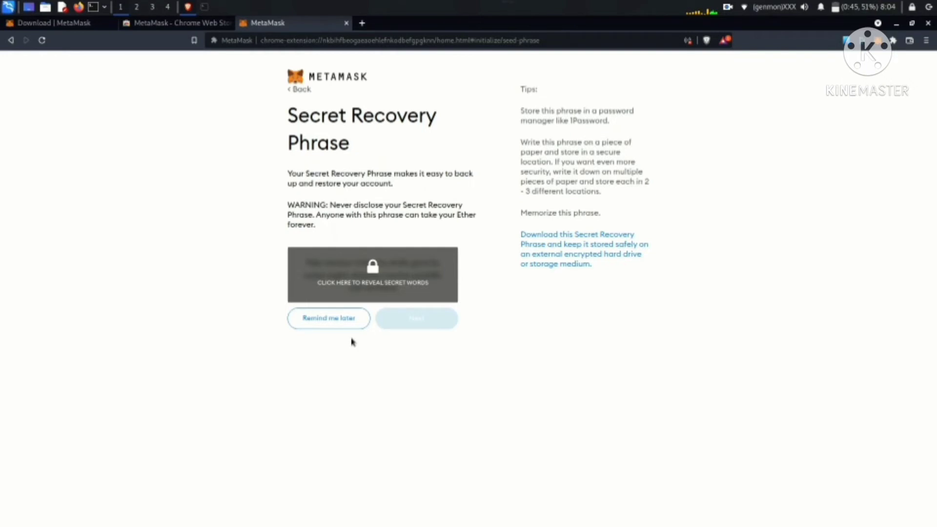
click(384, 281)
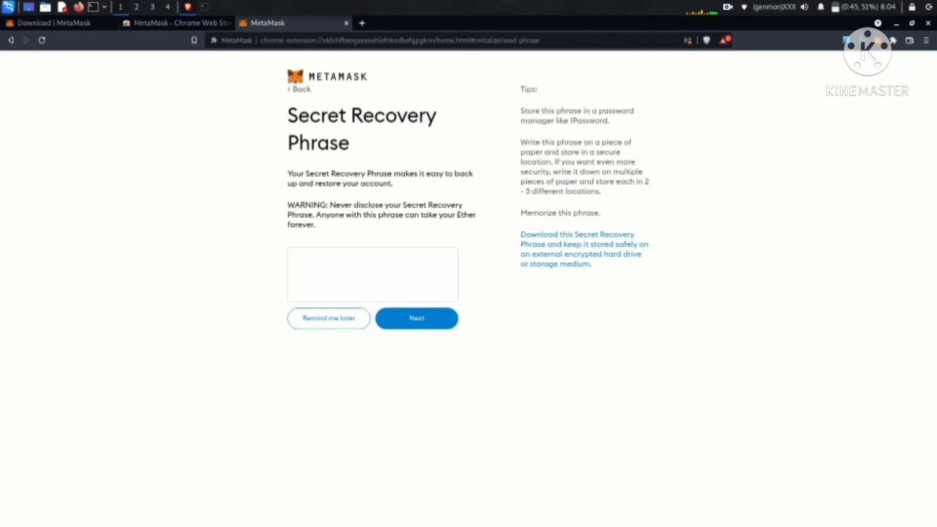
click(413, 317)
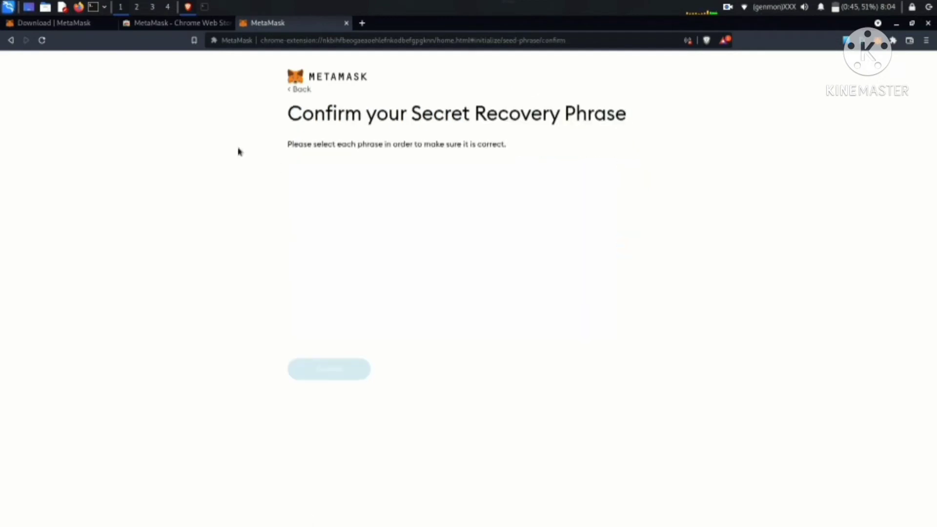
Confirm the Secret Recovery Phrase, finish the wallet setup and dismiss the What's new notice
click(205, 7)
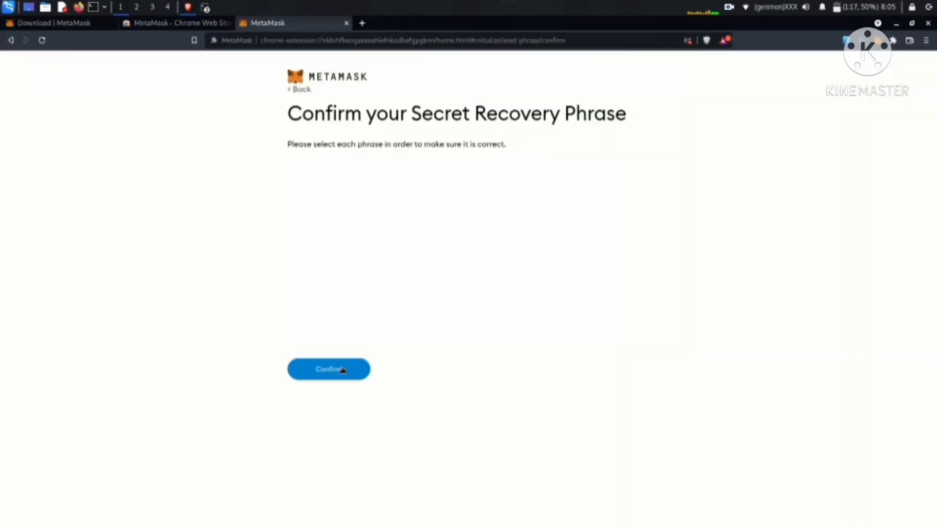
click(341, 370)
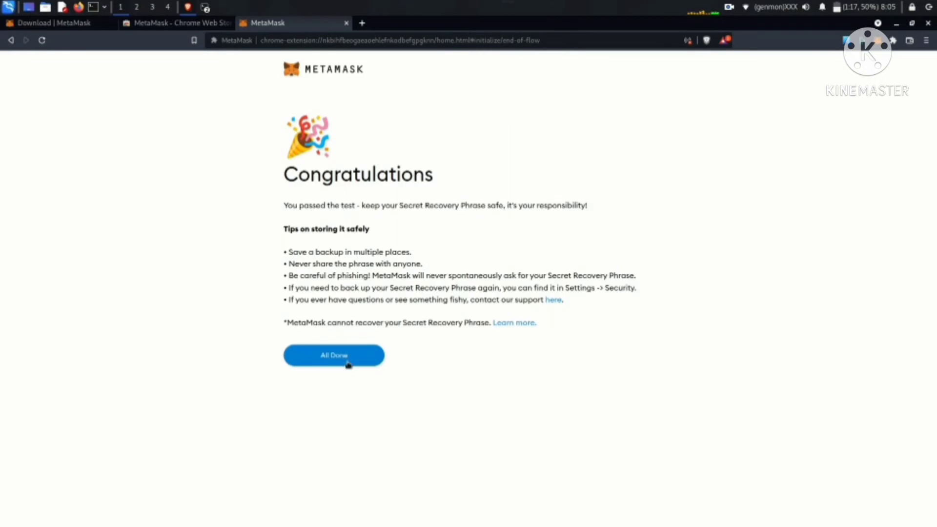
click(349, 360)
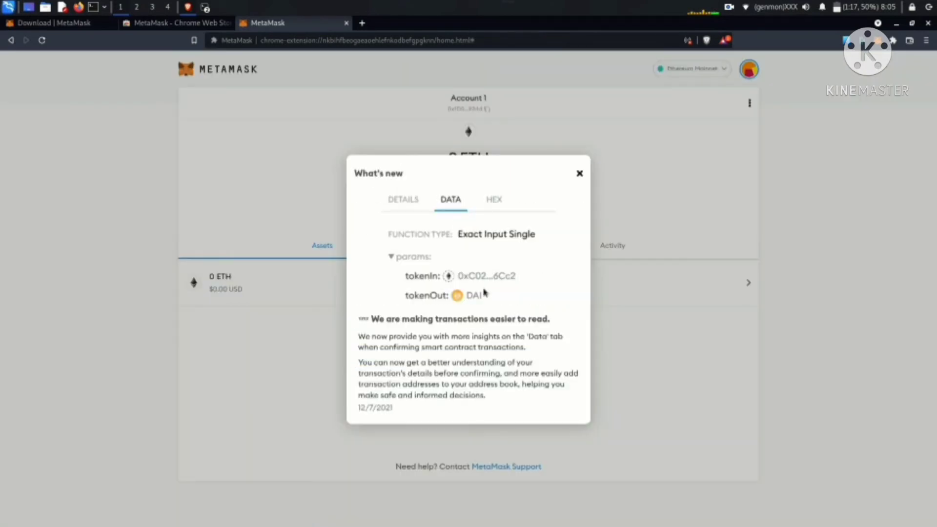
click(581, 173)
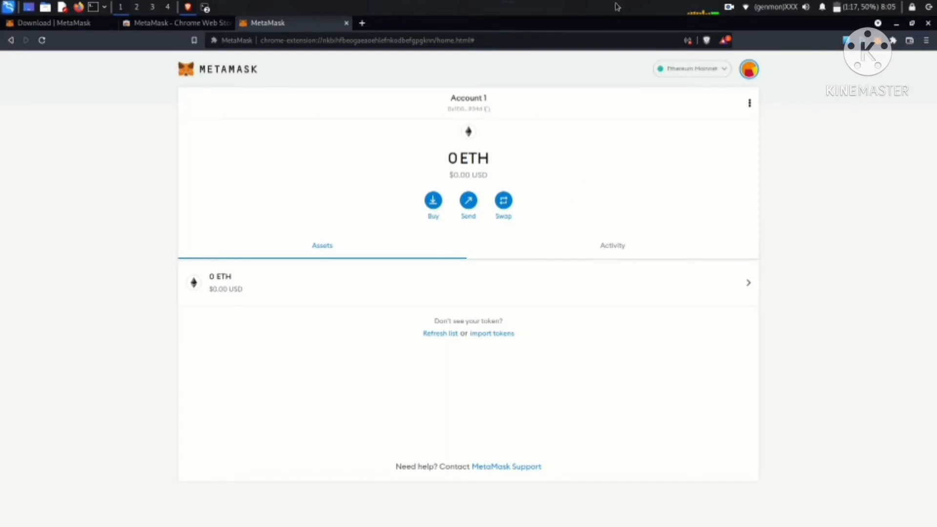
Read the token and transfer instructions in the terminal's nano notes and return to the MetaMask wallet
click(205, 8)
click(207, 8)
click(207, 8)
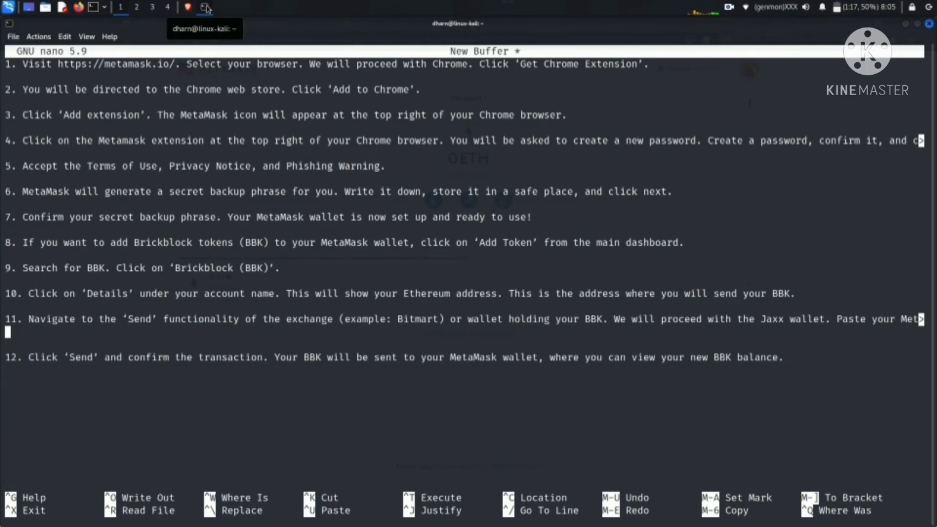
click(206, 7)
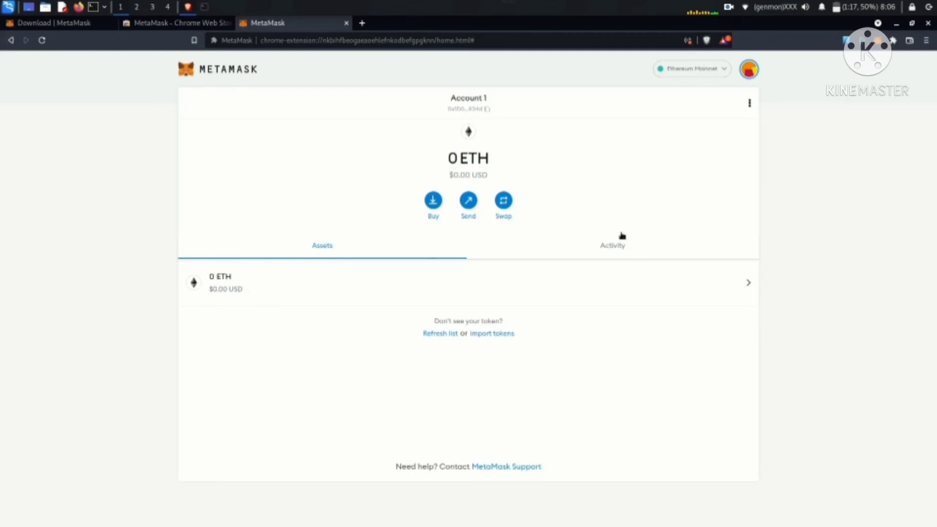
click(695, 69)
click(694, 70)
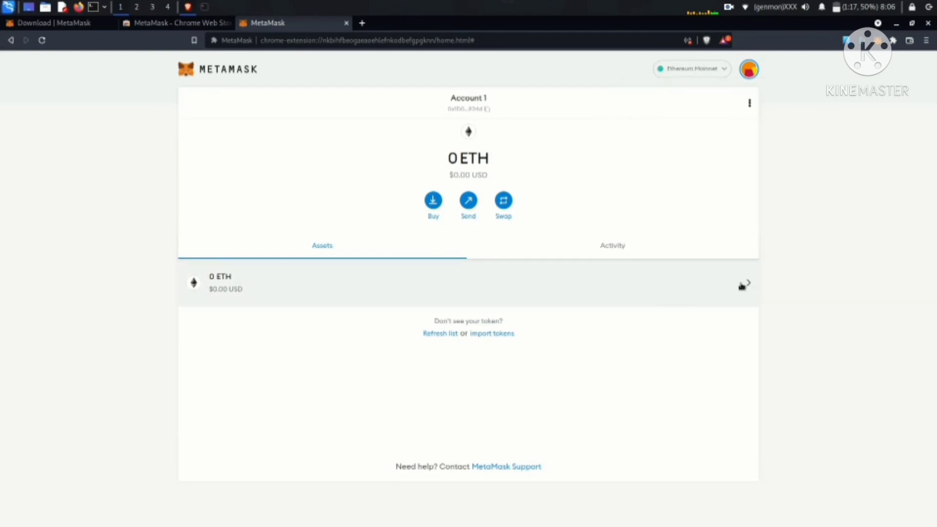
Try to import the Brickblock (BBK) token by searching for "bbk", selecting it and proceeding to the import confirmation
click(488, 334)
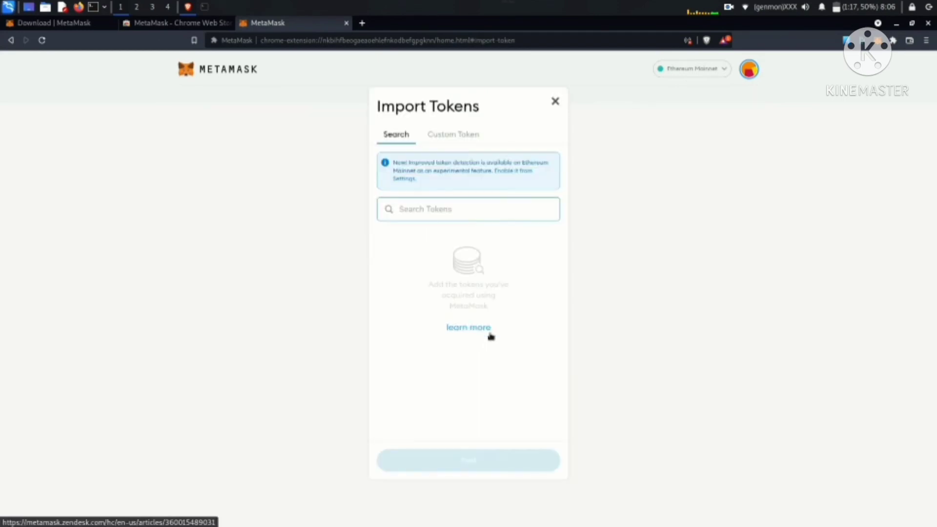
text(bbk)
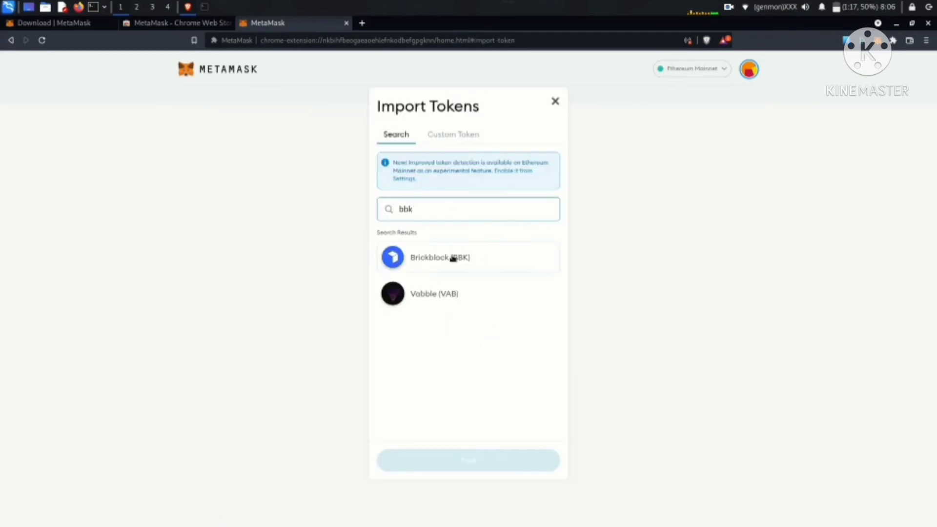
click(453, 258)
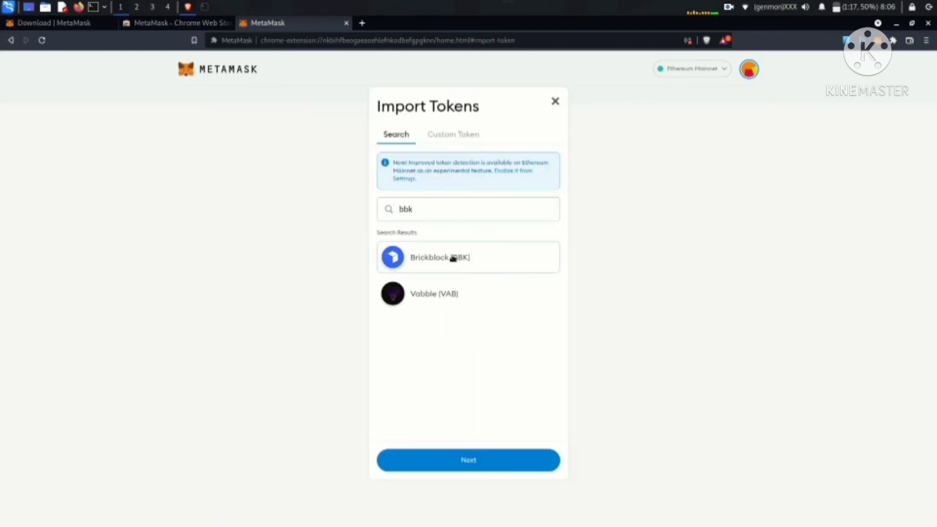
click(478, 467)
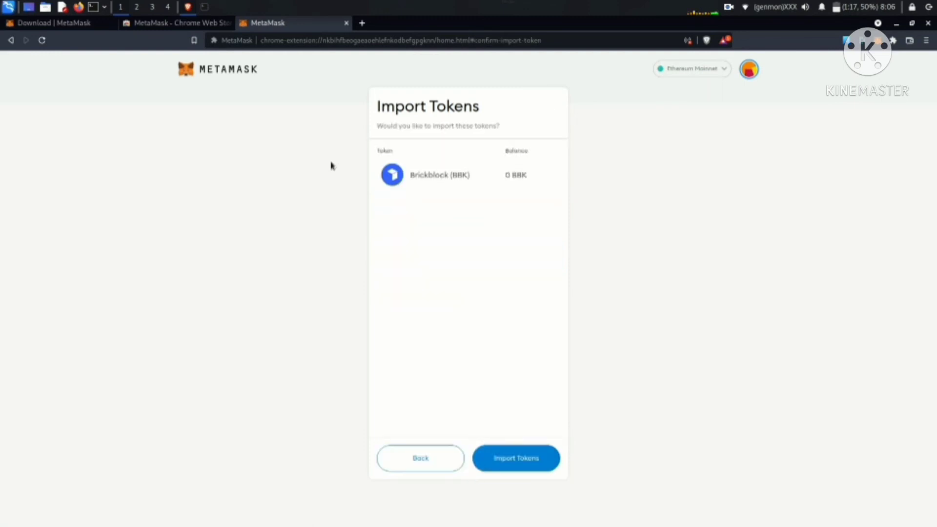
Check the Brickblock token and Ethereum address instructions in the terminal's nano notes and return to the MetaMask wallet
click(205, 6)
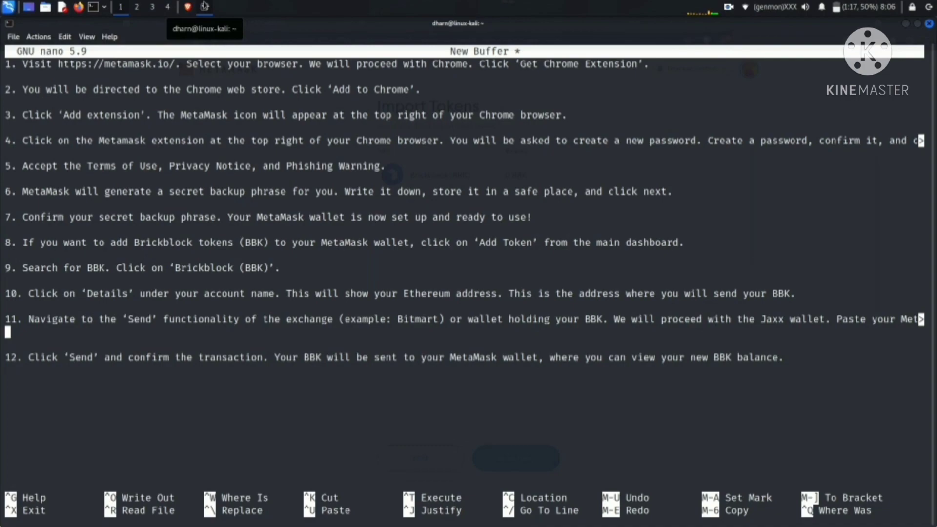
click(204, 7)
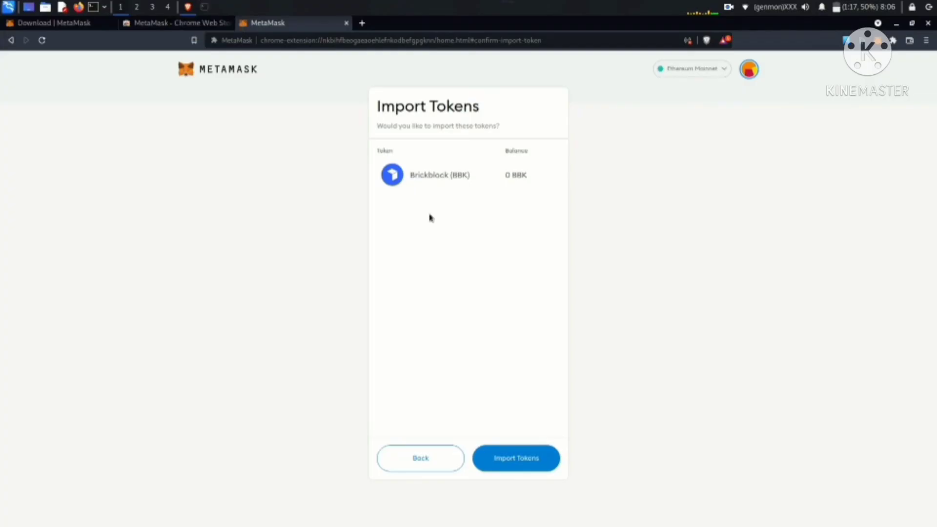
Back out of the token import without adding a token and copy the Ethereum address of Account 1
click(437, 452)
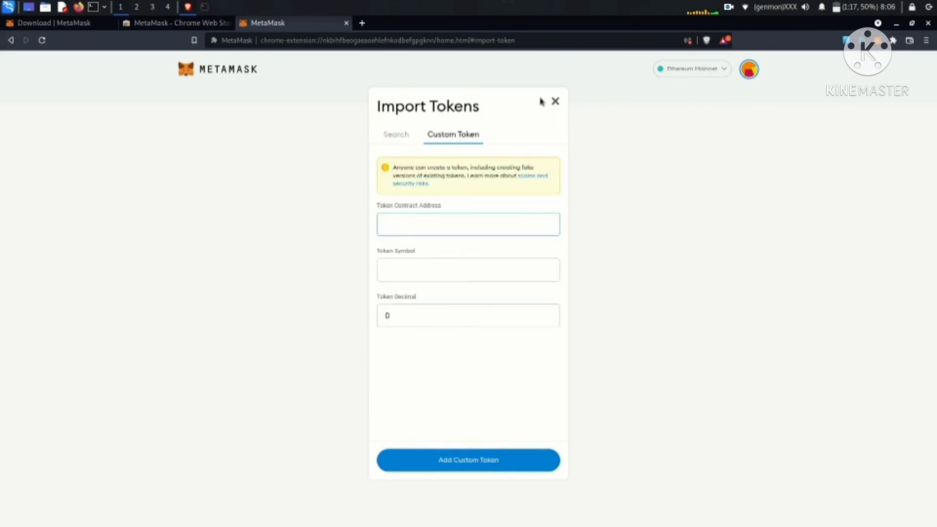
click(555, 101)
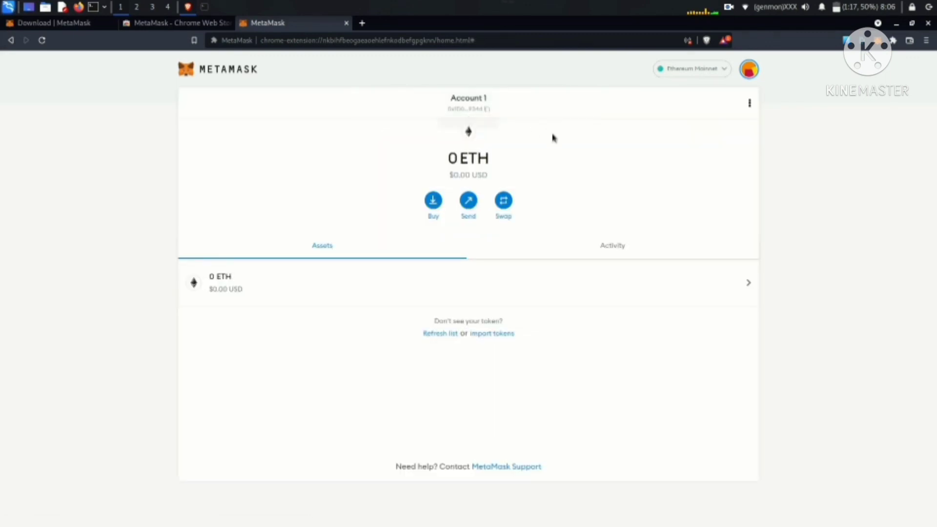
click(466, 109)
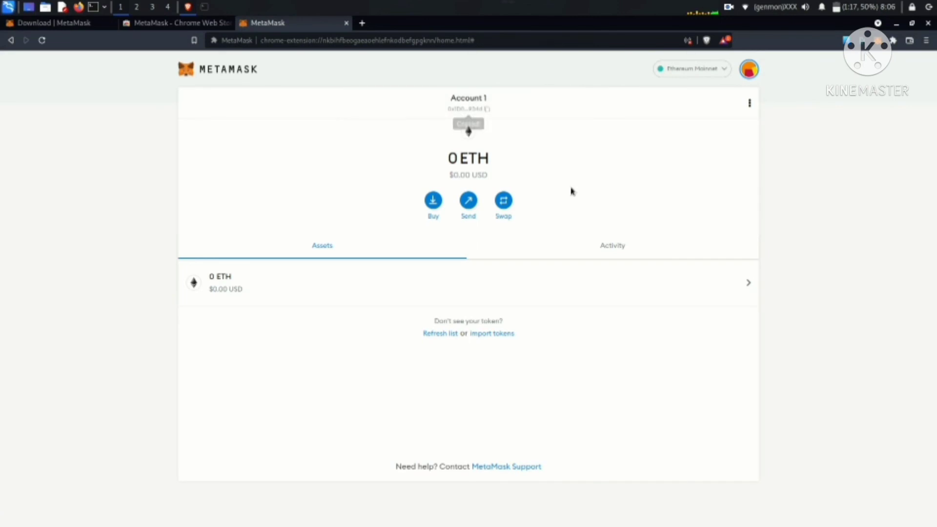